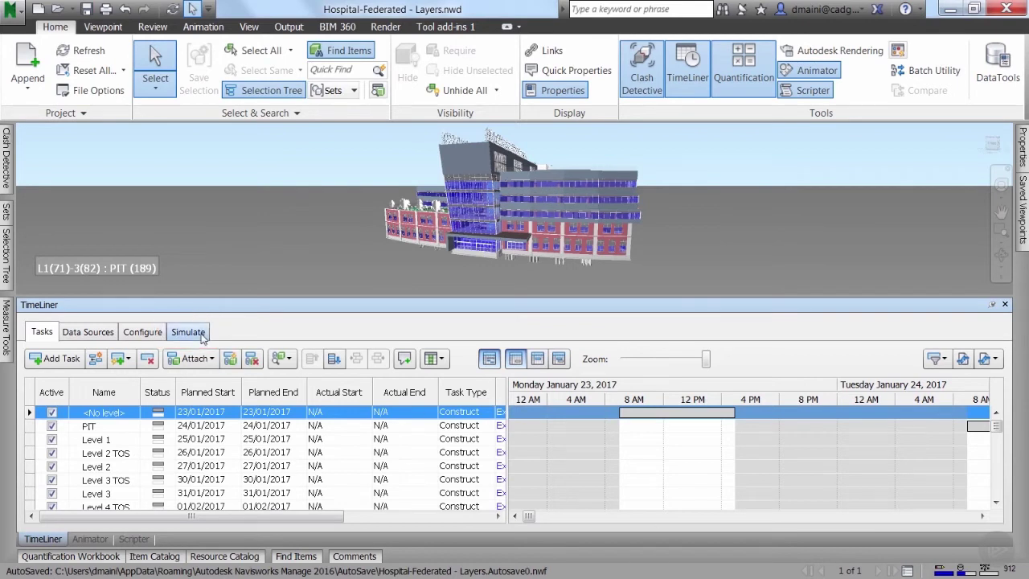
Step: Switch the TimeLiner to its Simulate tab and open the Simulation Settings dialog
click(199, 332)
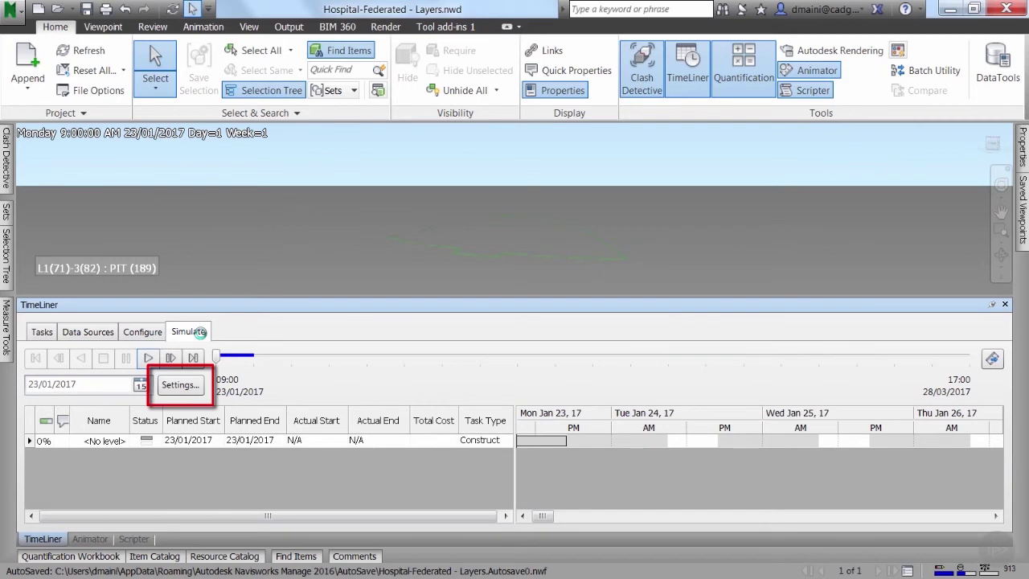
click(180, 388)
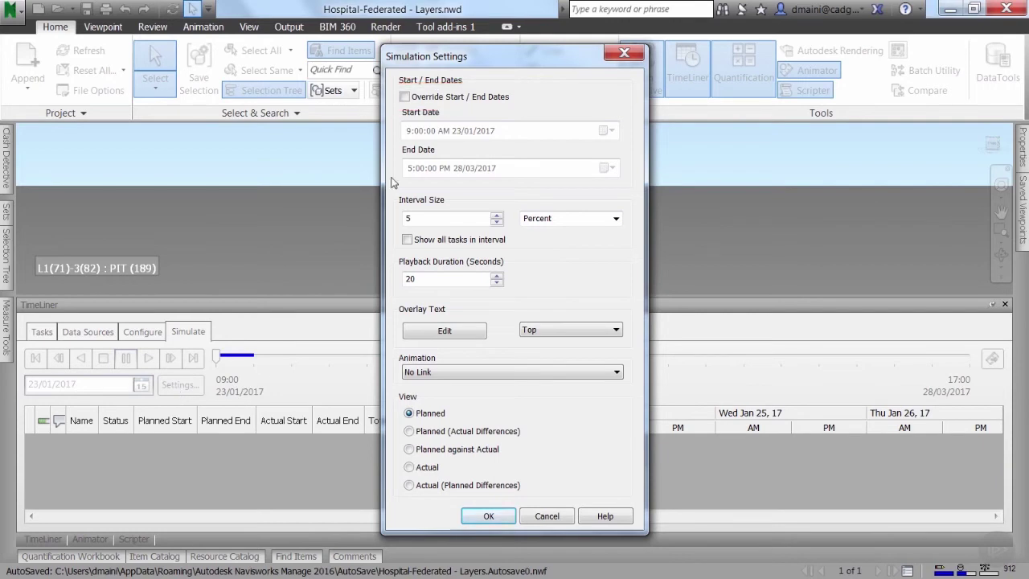
Step: Override the start/end dates and set the simulation start date to 22 January 2017
click(404, 97)
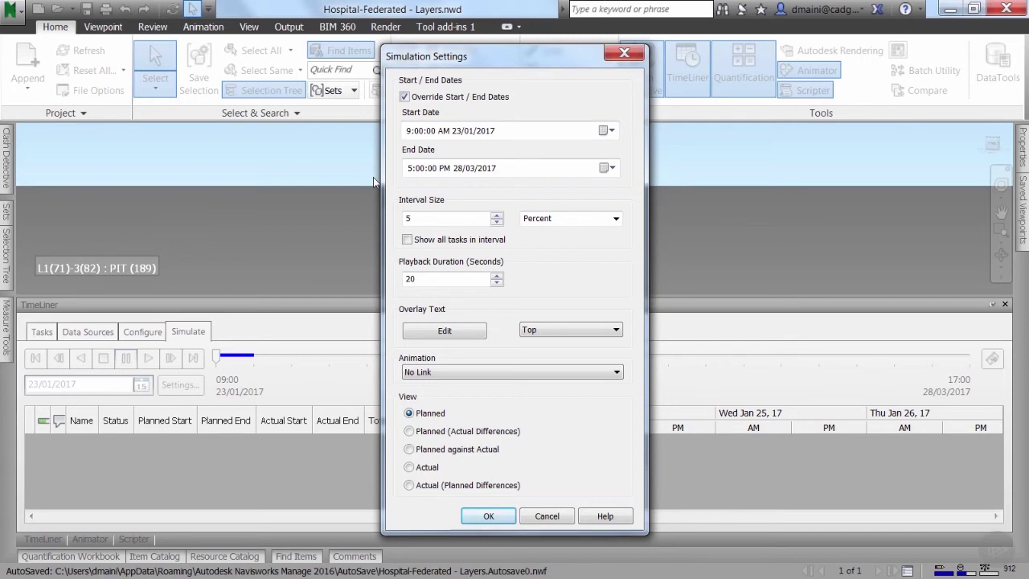
drag(532, 56, 783, 67)
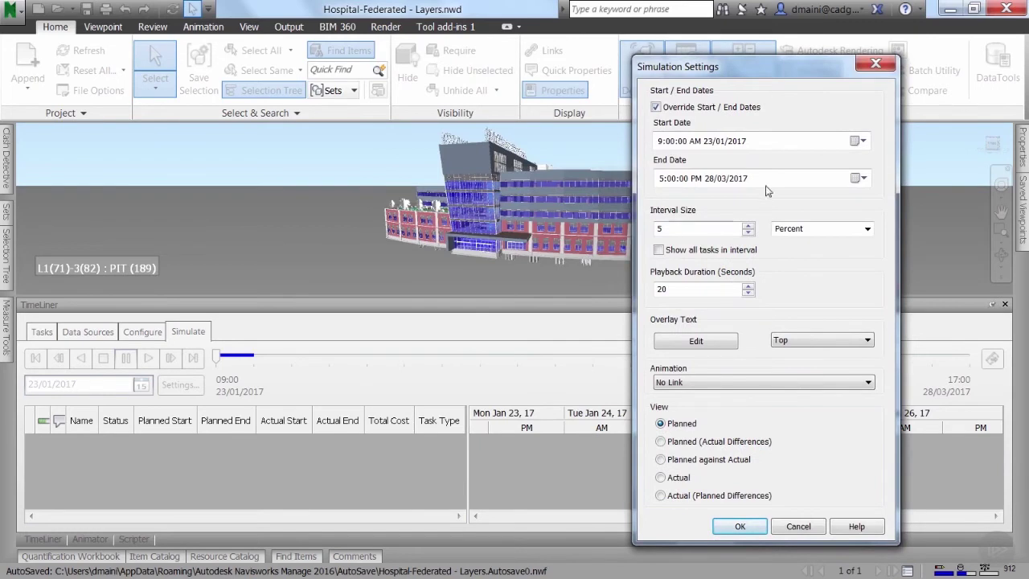
click(862, 141)
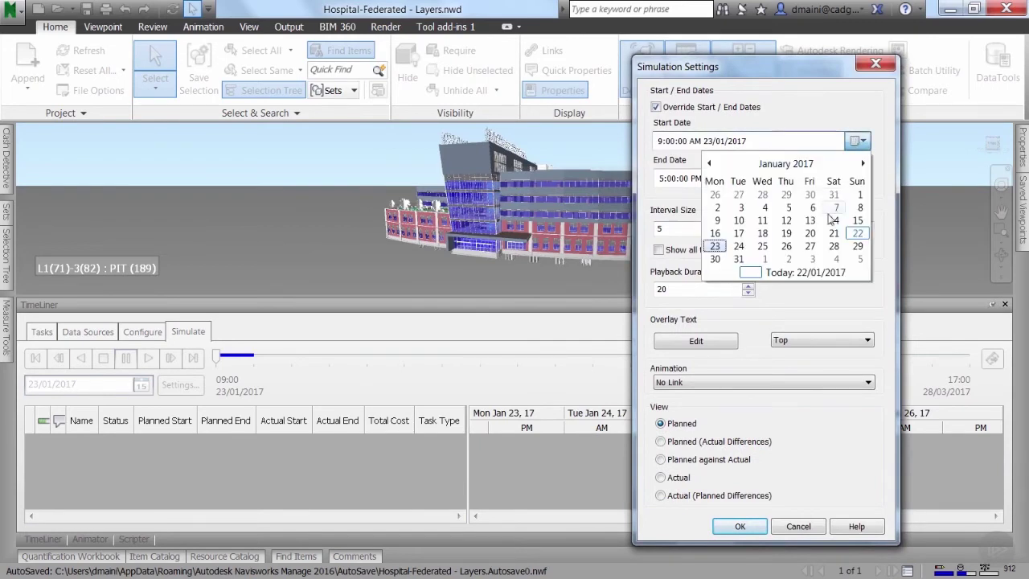
click(858, 234)
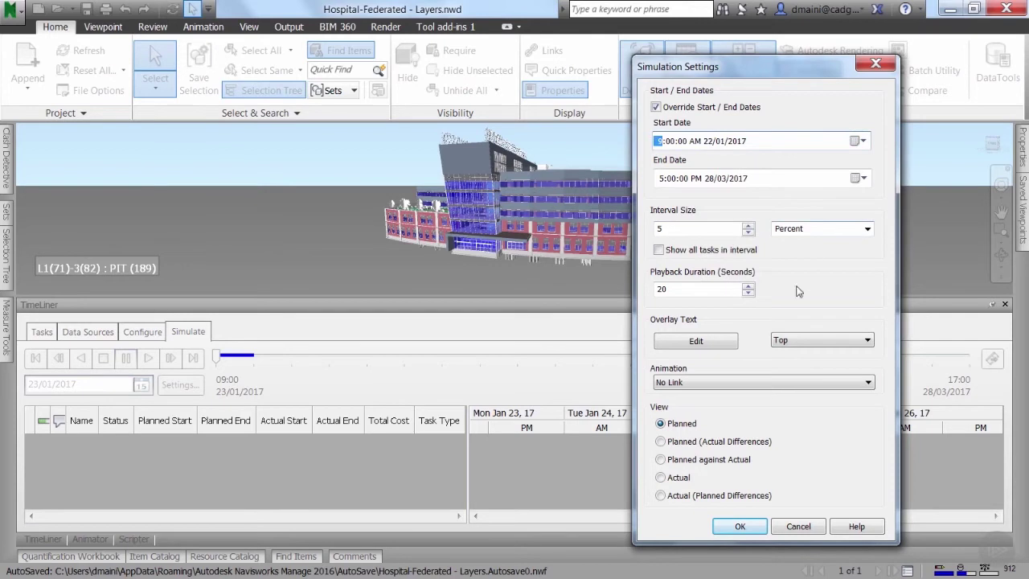
click(741, 528)
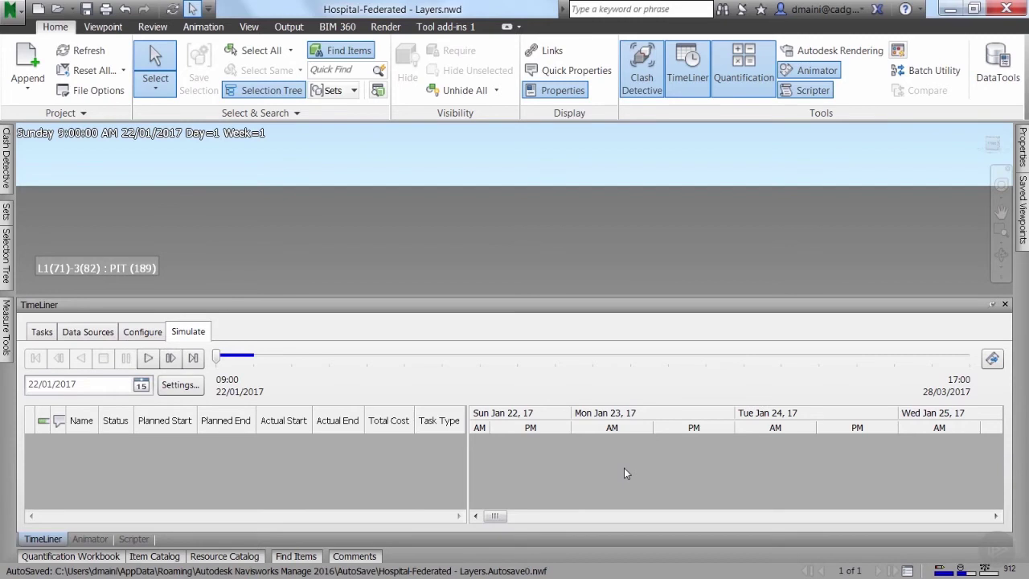
Step: Play the simulation full screen through to 28/03/2017, Day 66, Week 10
click(150, 360)
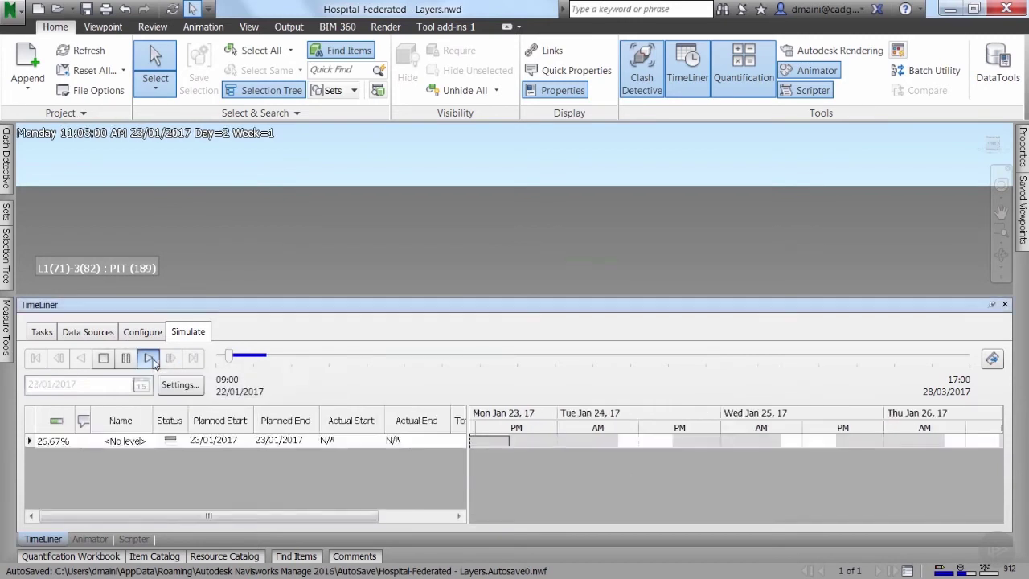
key(F11)
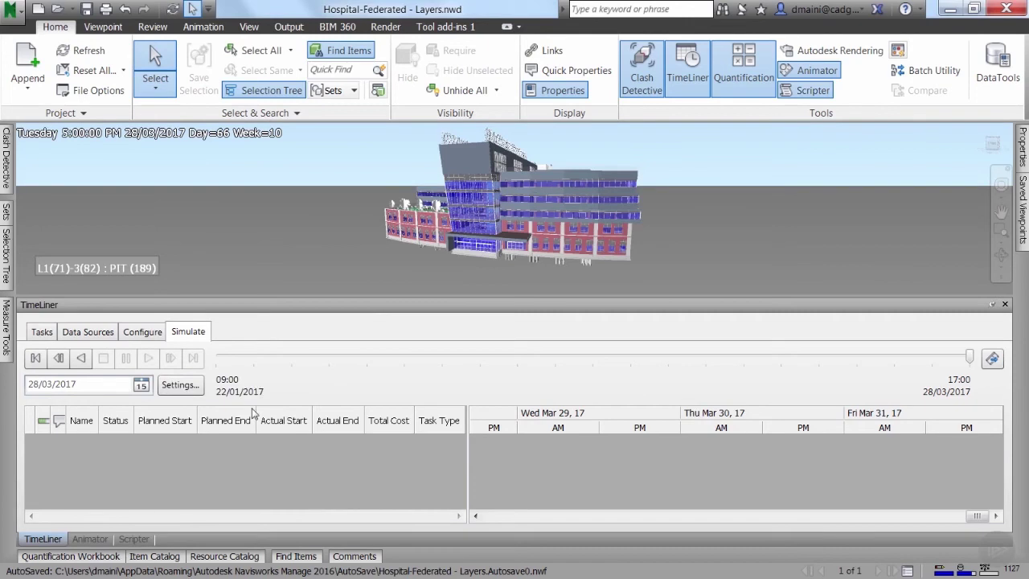
Step: Open the Overlay Text editor showing '%A %X %x Day=$DAY Week=$WEEK' from Simulation Settings
click(193, 390)
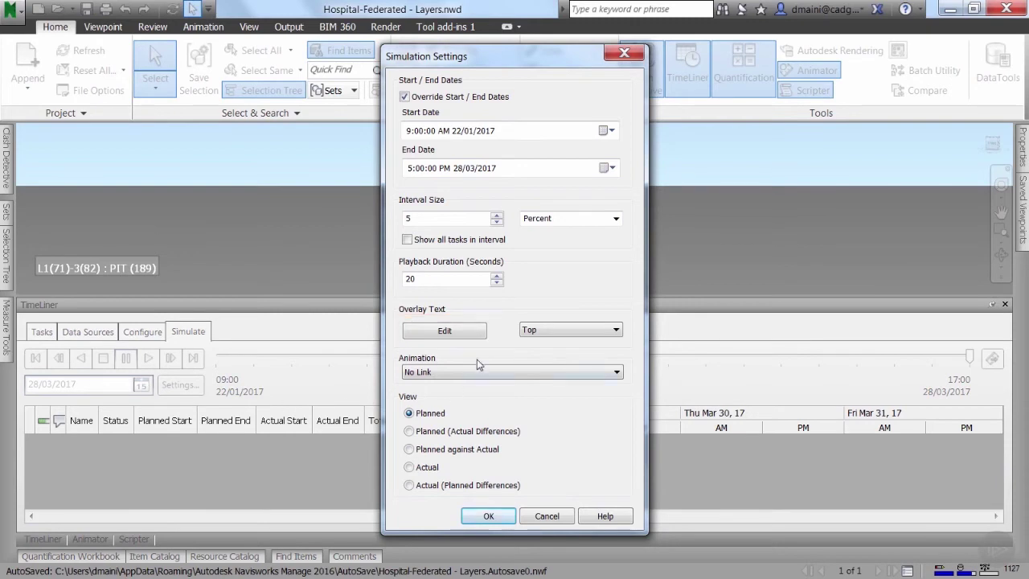
click(480, 333)
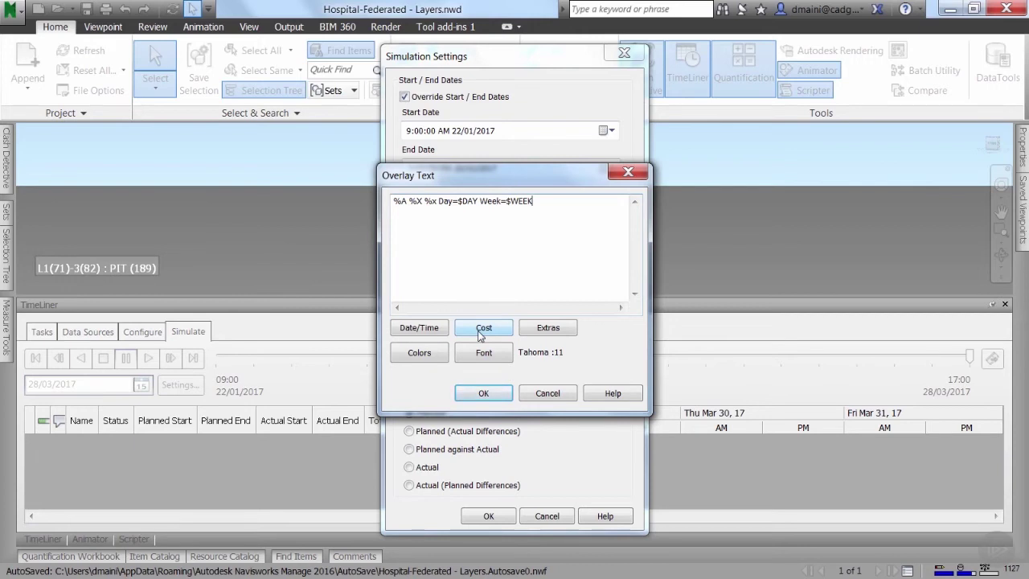
Step: Make the overlay date line blue by inserting $COLOR_BLUE at its start
click(394, 202)
click(429, 356)
click(433, 389)
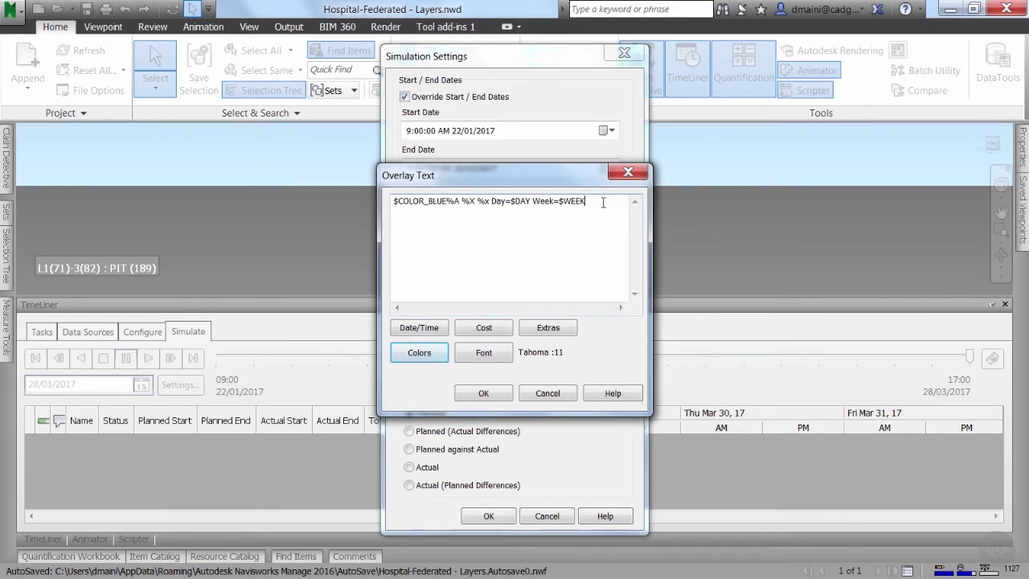
Step: Add a second, green overlay line showing the currently active tasks ($TASKS)
click(558, 327)
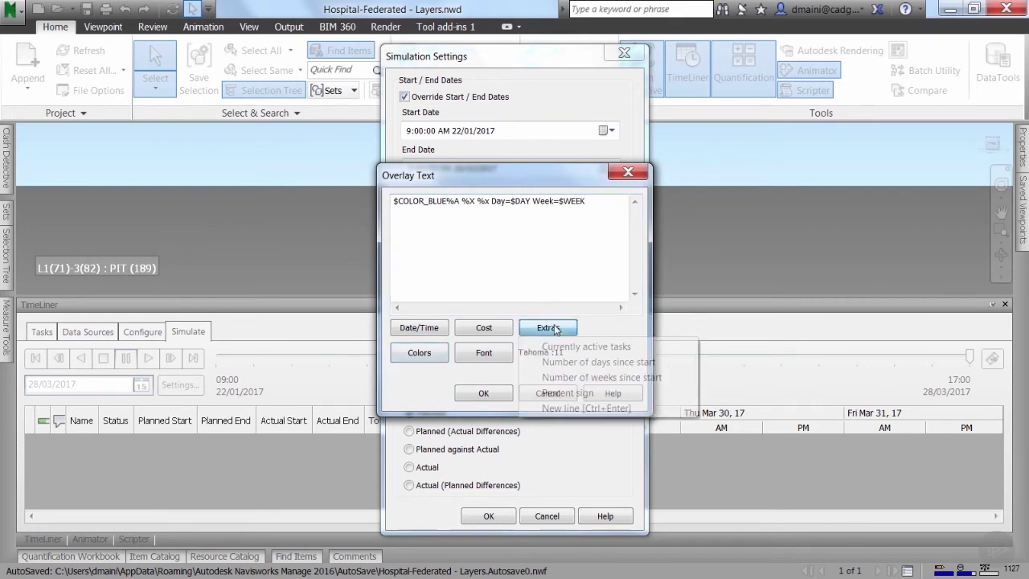
click(576, 410)
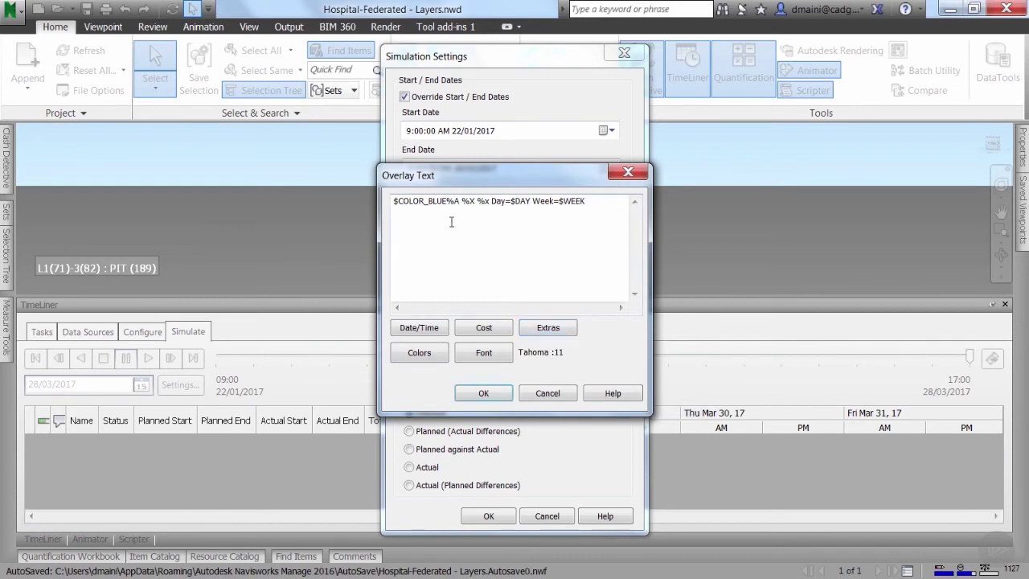
click(432, 361)
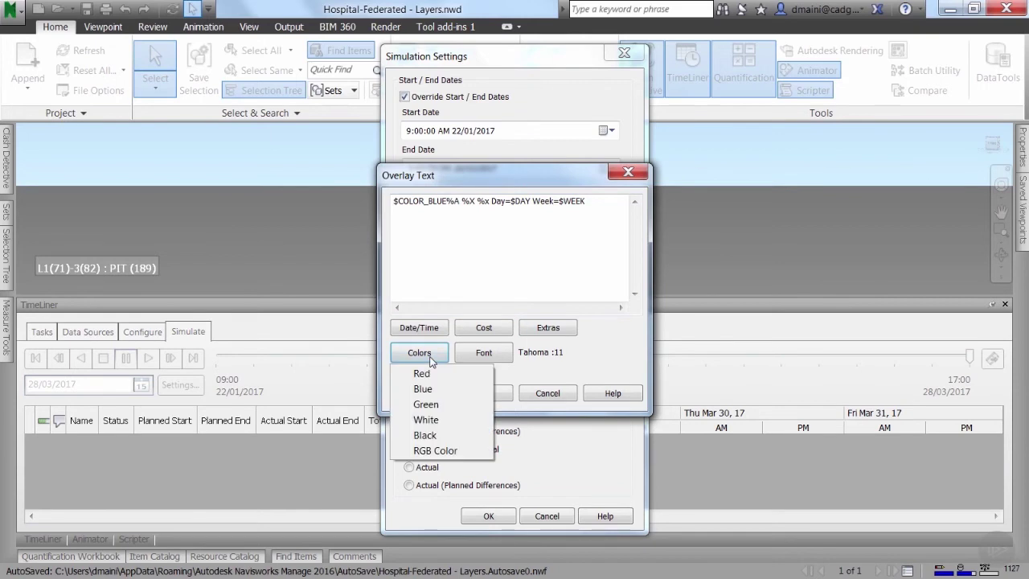
click(426, 404)
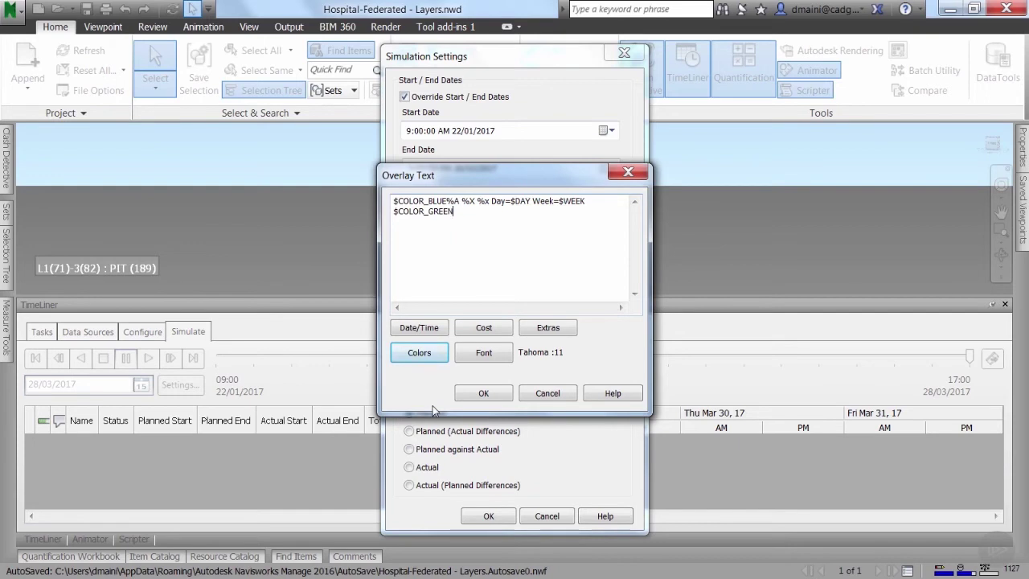
click(565, 330)
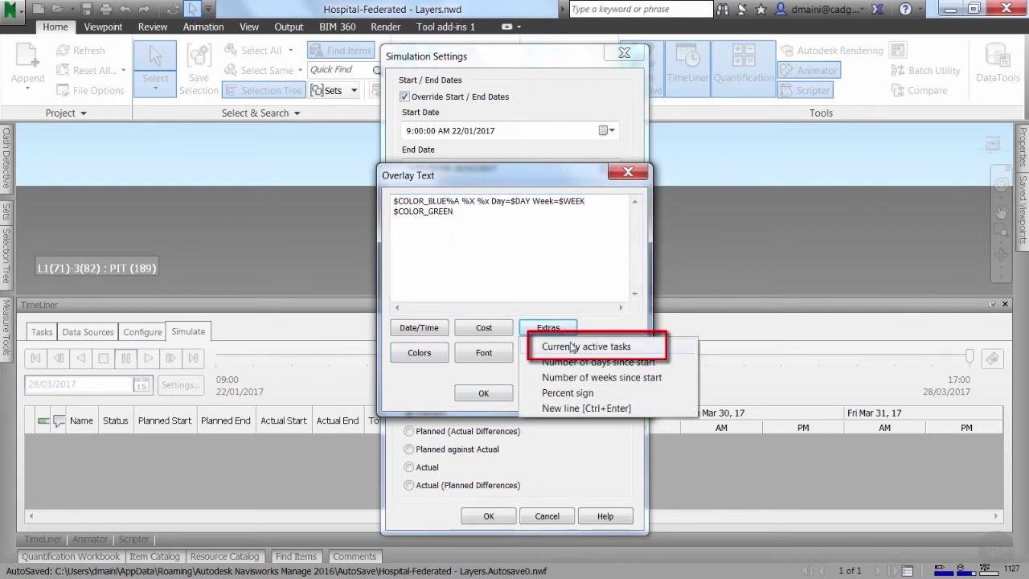
click(555, 347)
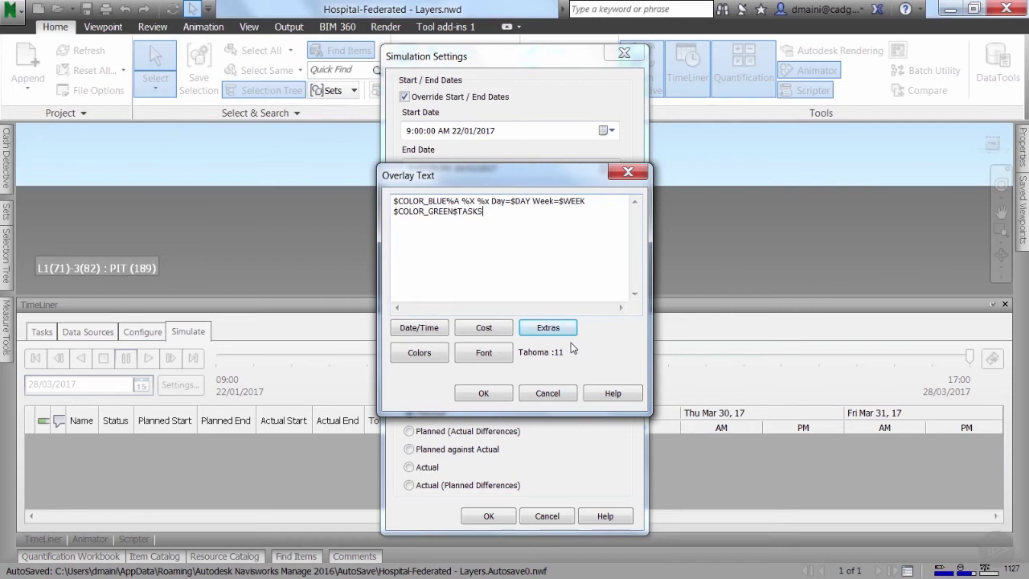
Step: Set the overlay font to Arial, Bold Italic, 12 point
click(479, 354)
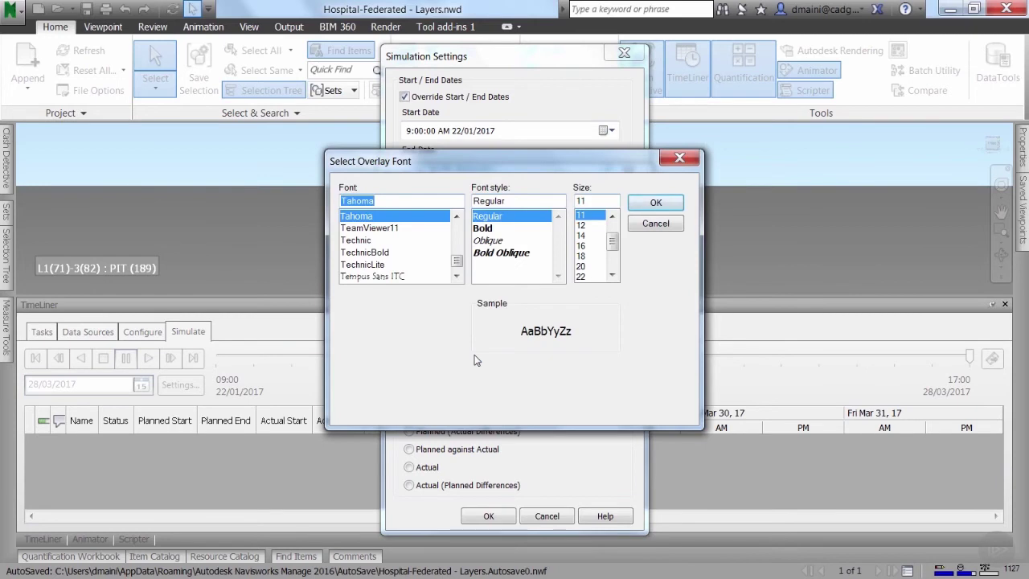
click(368, 242)
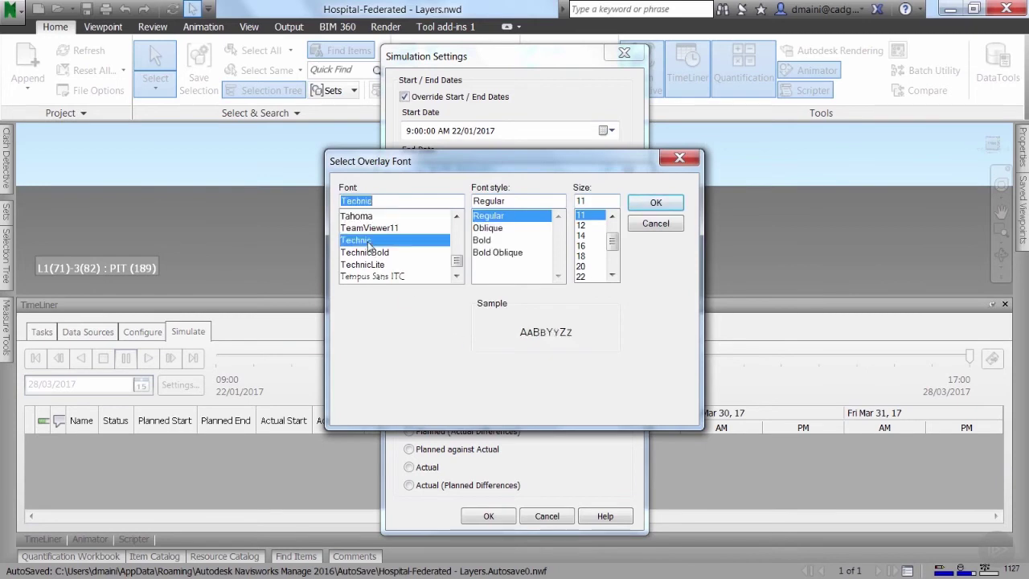
scroll(370, 245, up, 15)
click(362, 218)
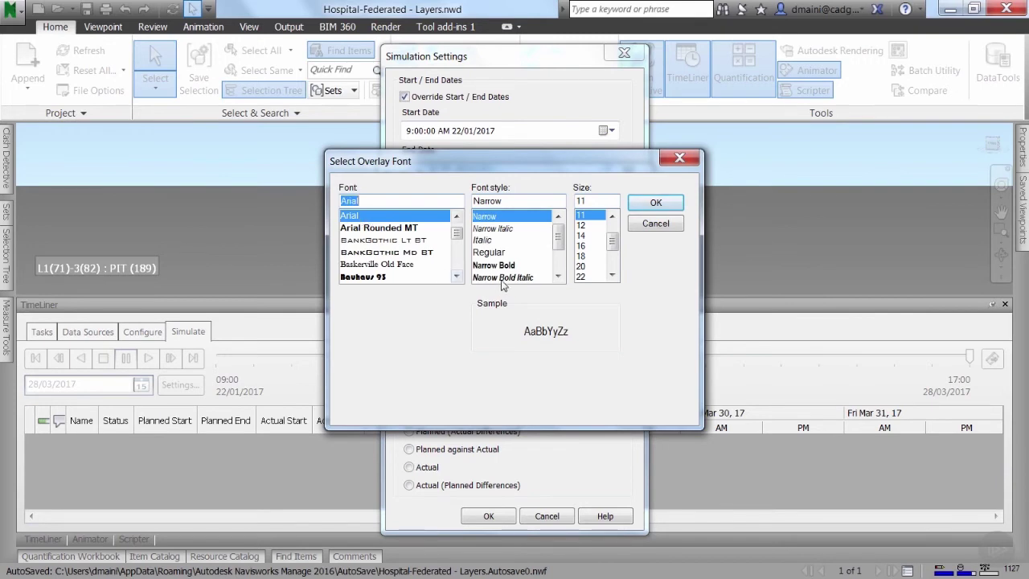
drag(559, 248, 560, 262)
click(505, 253)
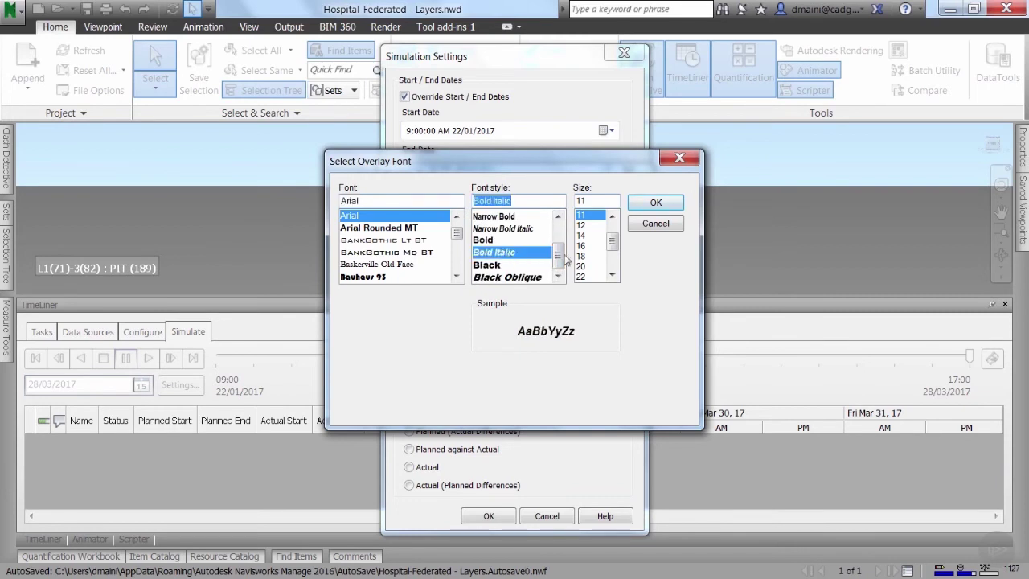
click(586, 227)
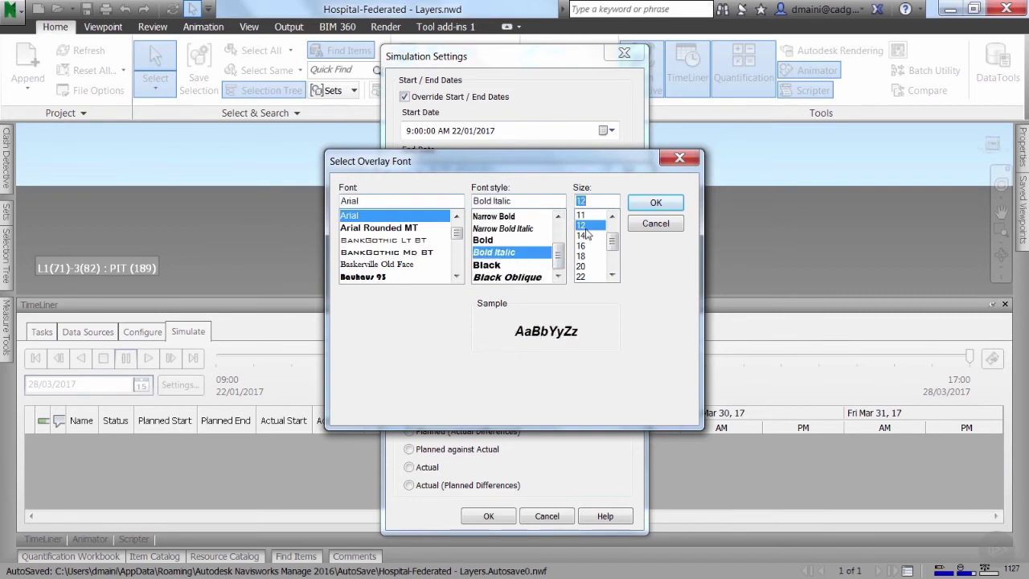
click(650, 206)
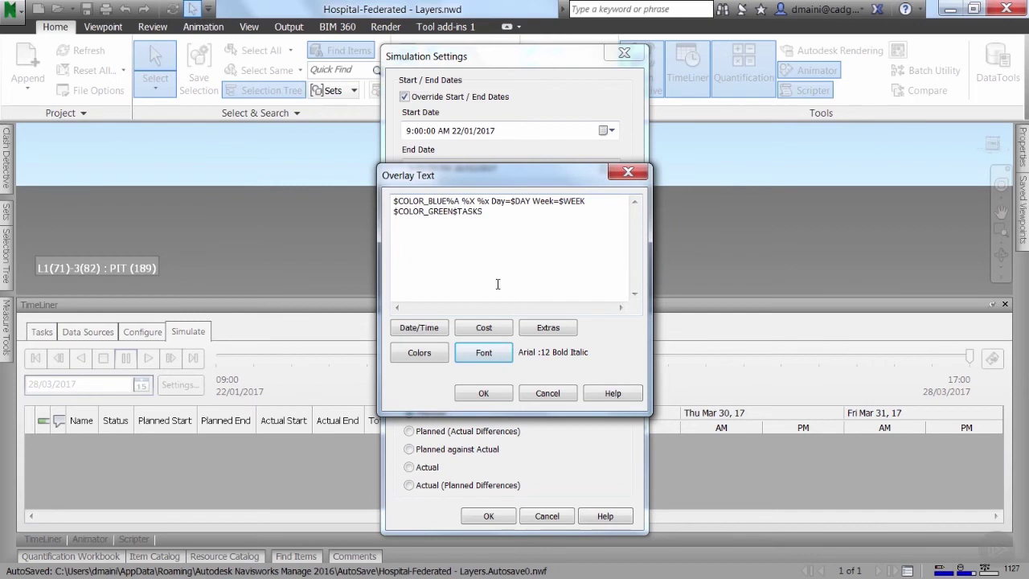
Step: Accept the overlay text, keep it positioned at Top, and apply the simulation settings
click(466, 393)
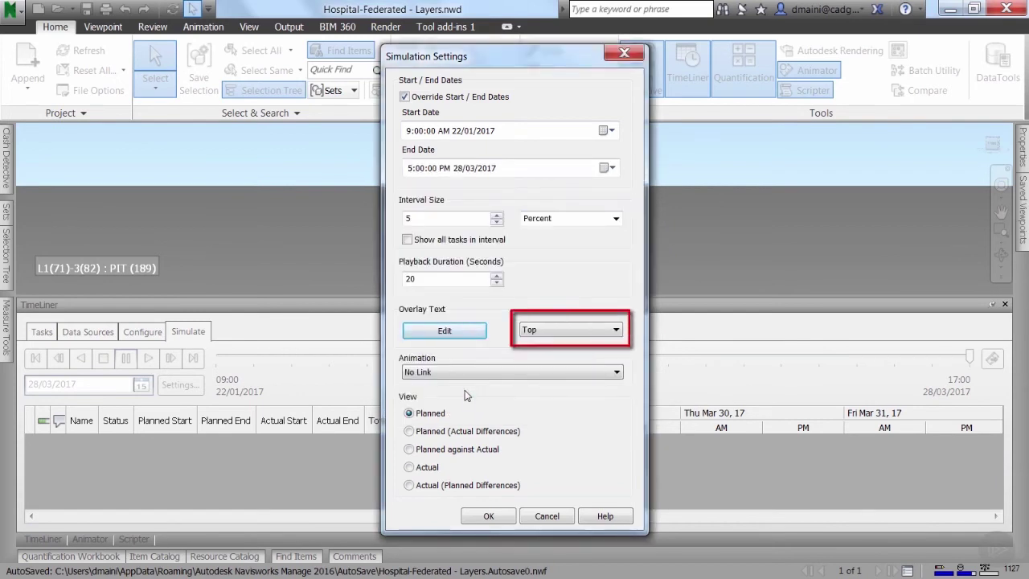
click(617, 331)
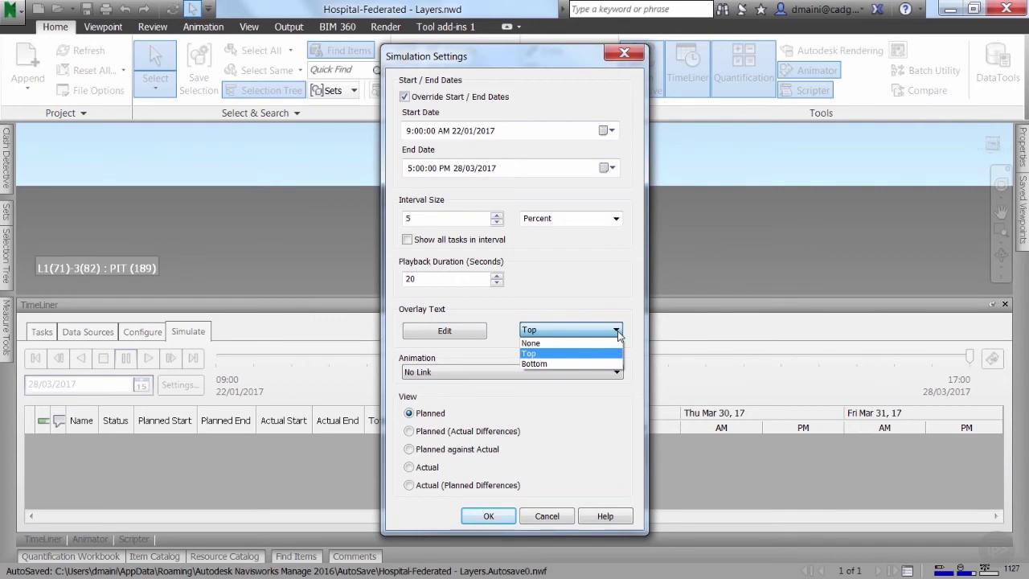
click(619, 334)
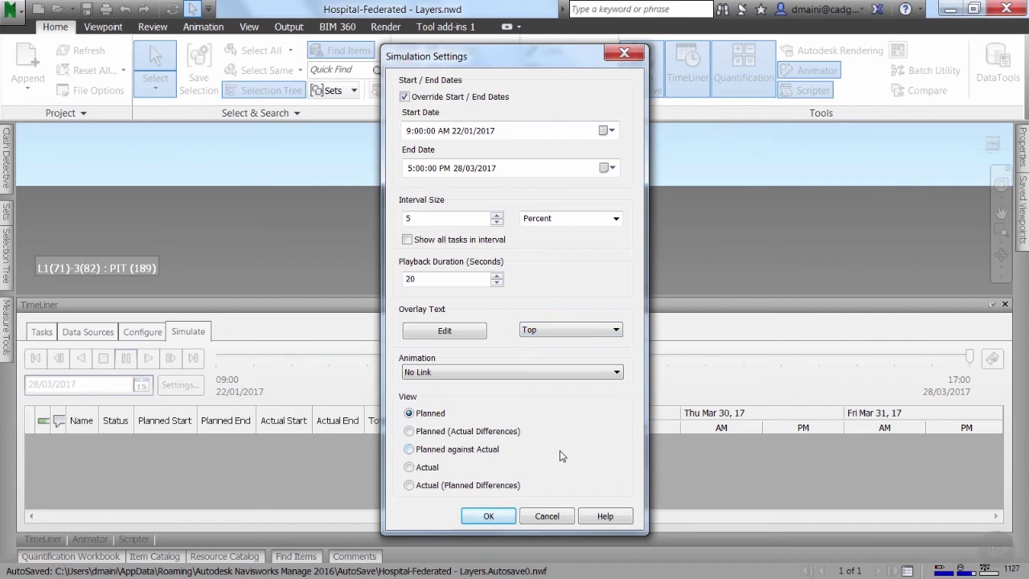
click(490, 516)
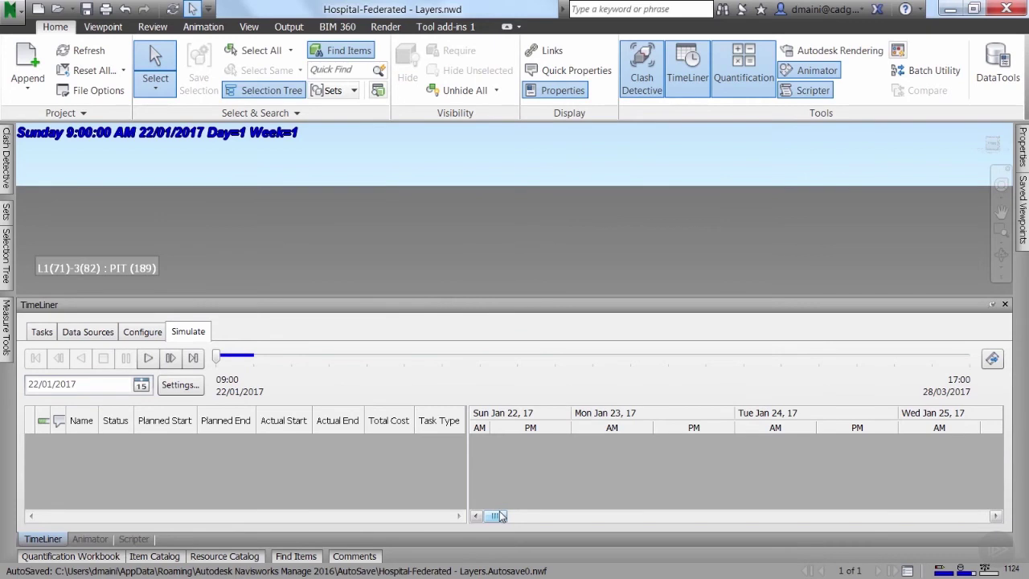
Step: Change the overlay font style to Italic and close all three settings dialogs
click(187, 386)
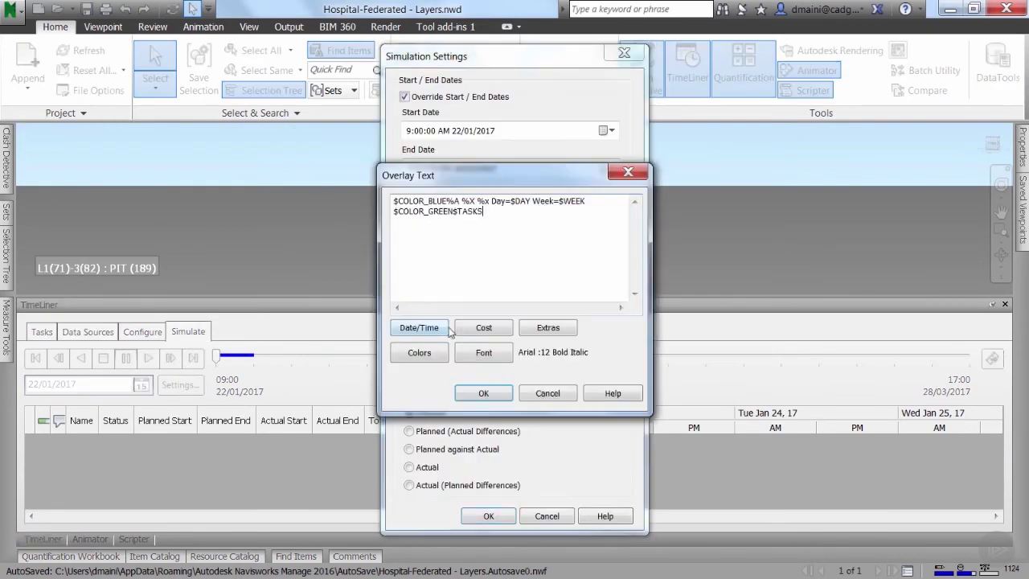
click(447, 330)
scroll(555, 251, up, 2)
click(492, 229)
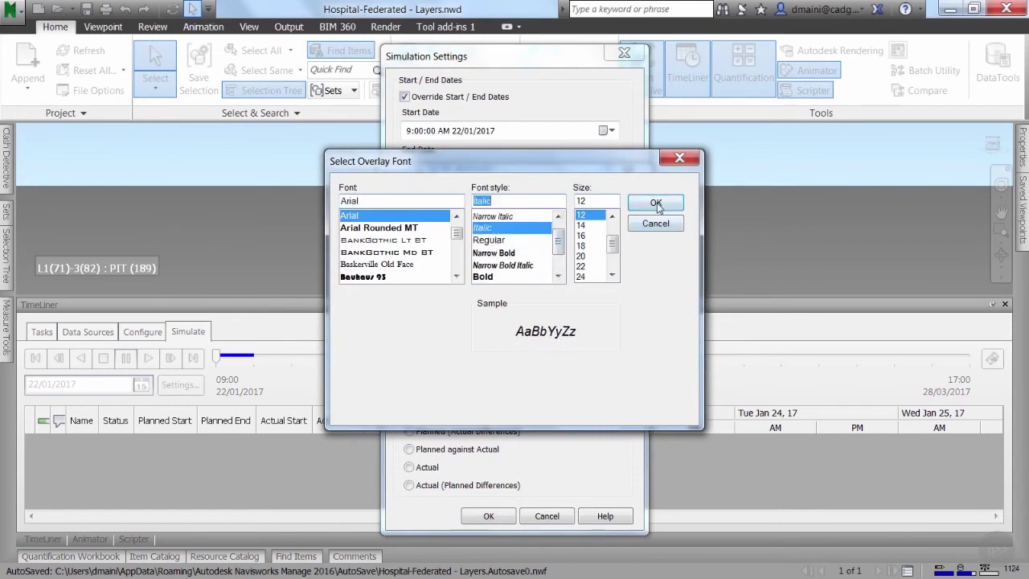
click(656, 202)
click(452, 392)
click(488, 516)
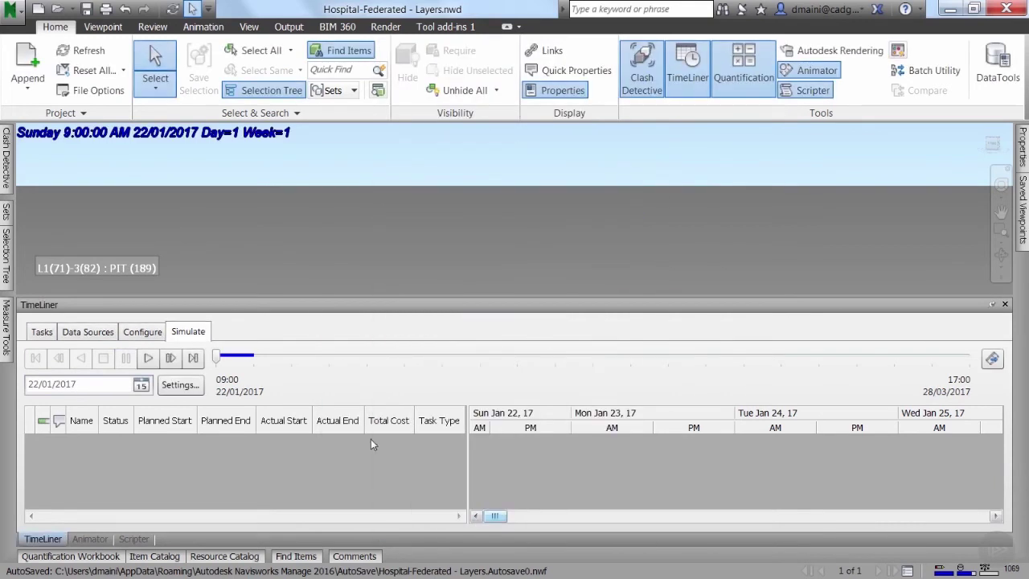
Step: Play the simulation full screen to Tuesday 28/03/2017 5:00 PM, Day=66 Week=10
click(149, 360)
key(F11)
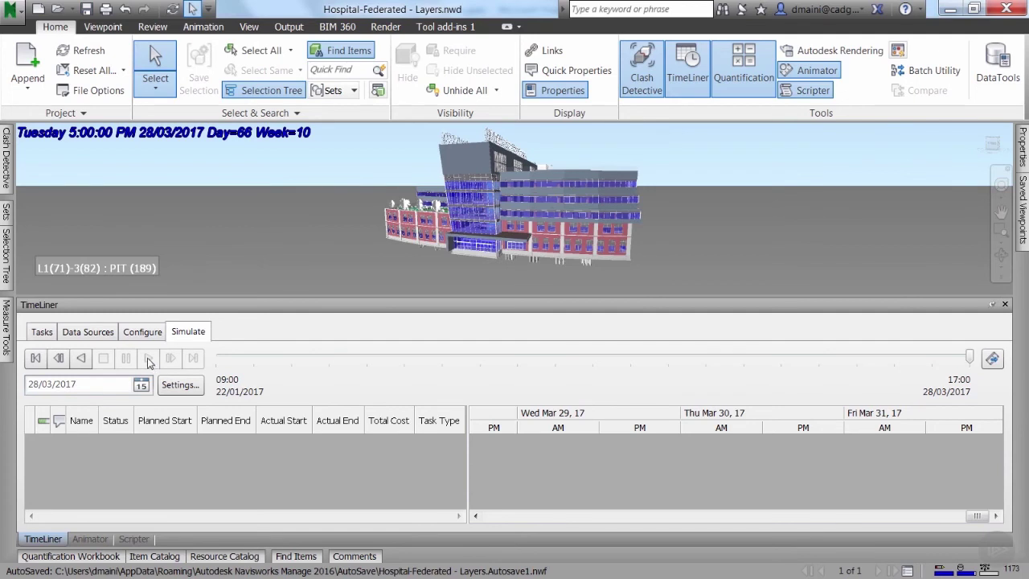
Step: Auto-hide TimeLiner, confirm the ForTimeLiner animation lasts 60 seconds, and load it for playback
click(42, 333)
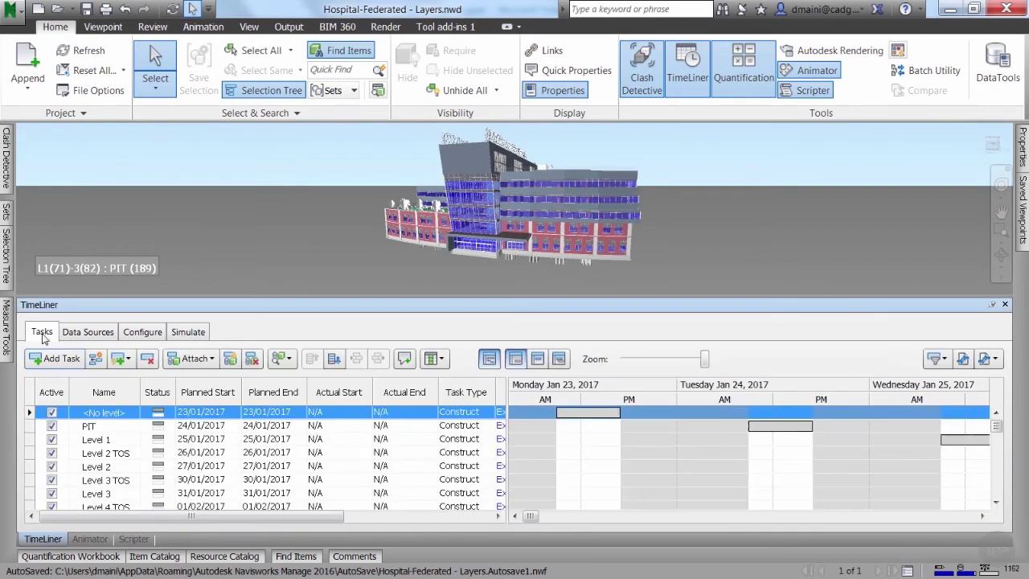
click(992, 305)
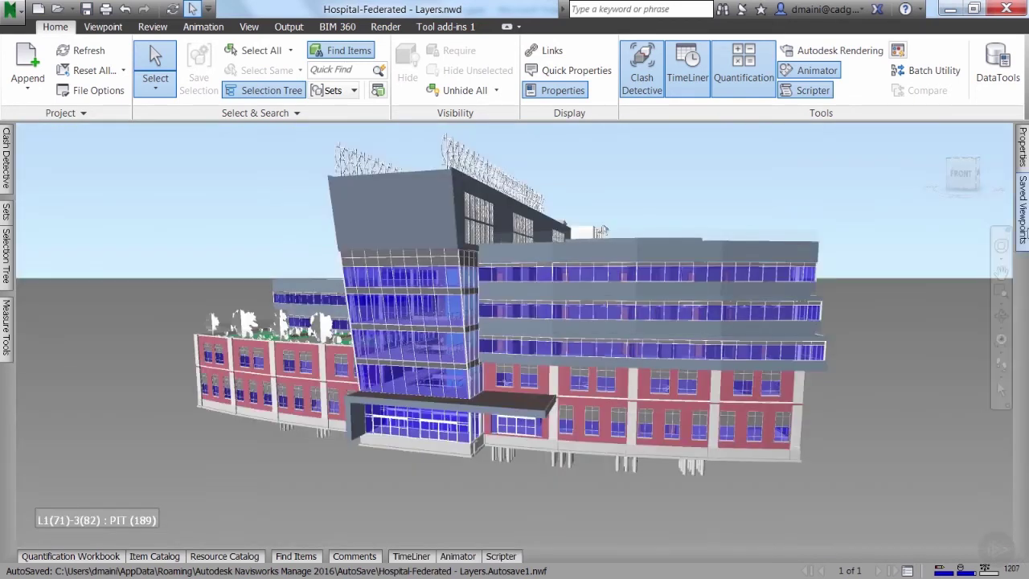
mouse_move(1024, 233)
click(834, 194)
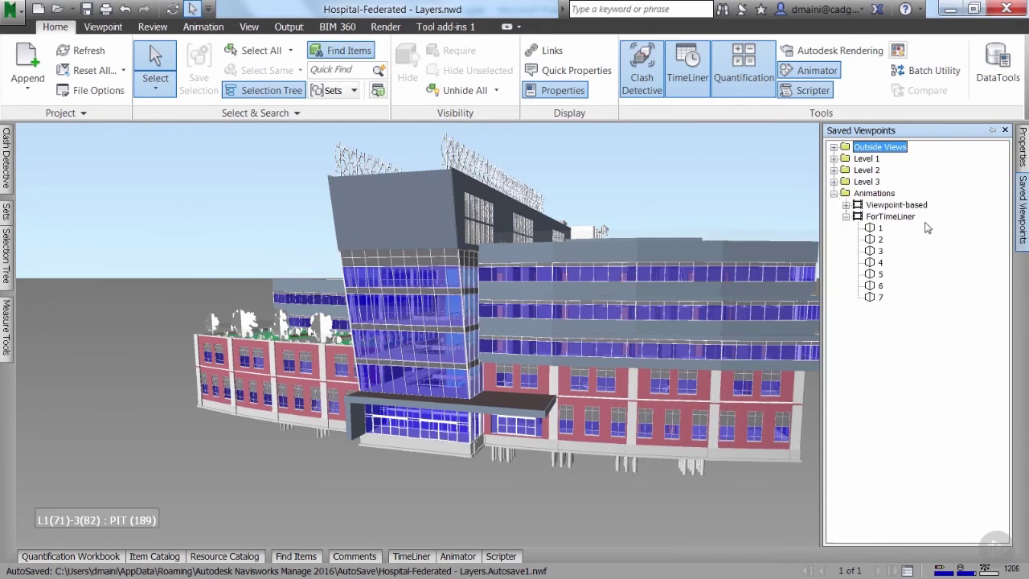
click(906, 218)
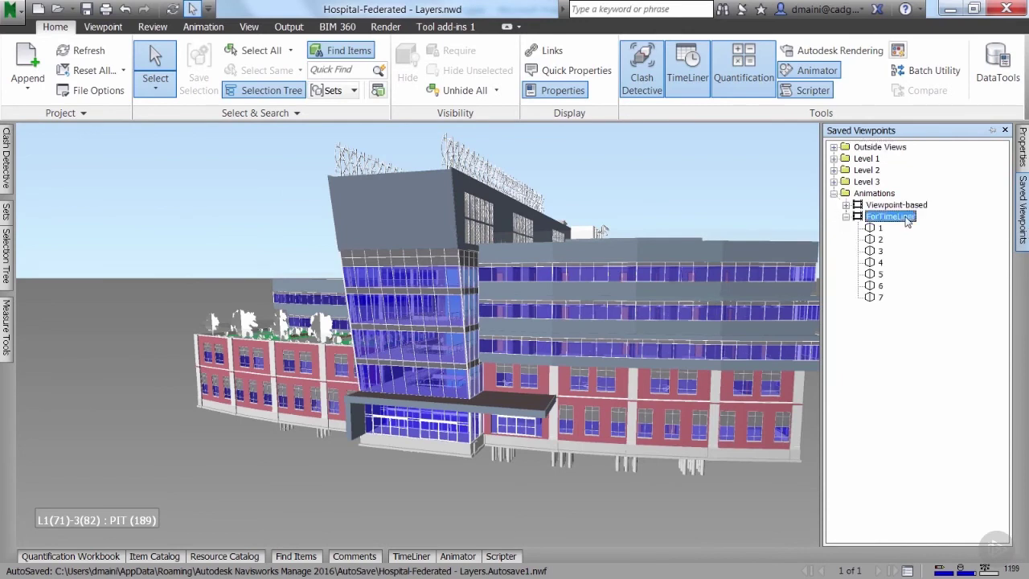
right_click(906, 221)
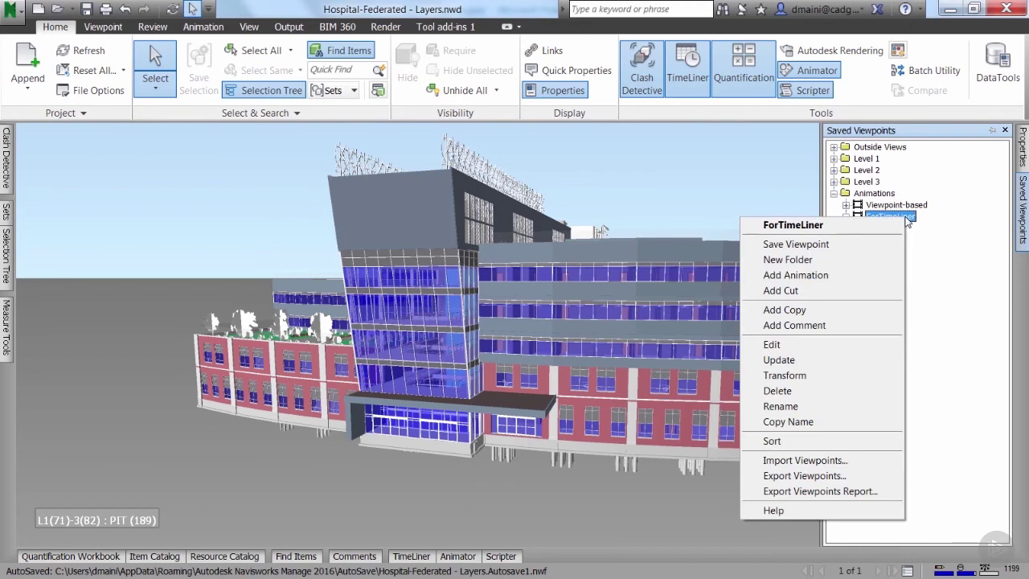
click(851, 354)
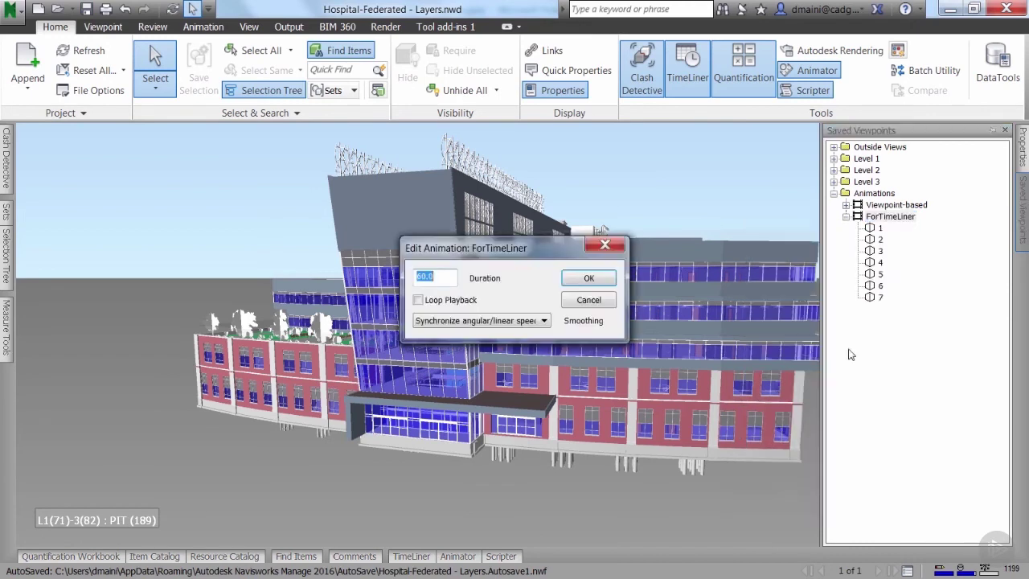
click(607, 301)
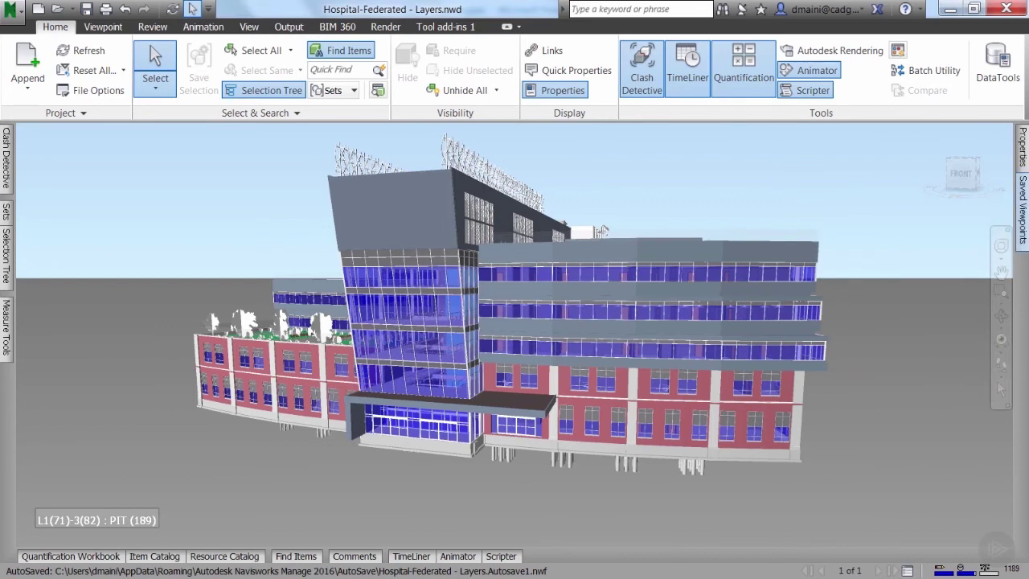
click(203, 26)
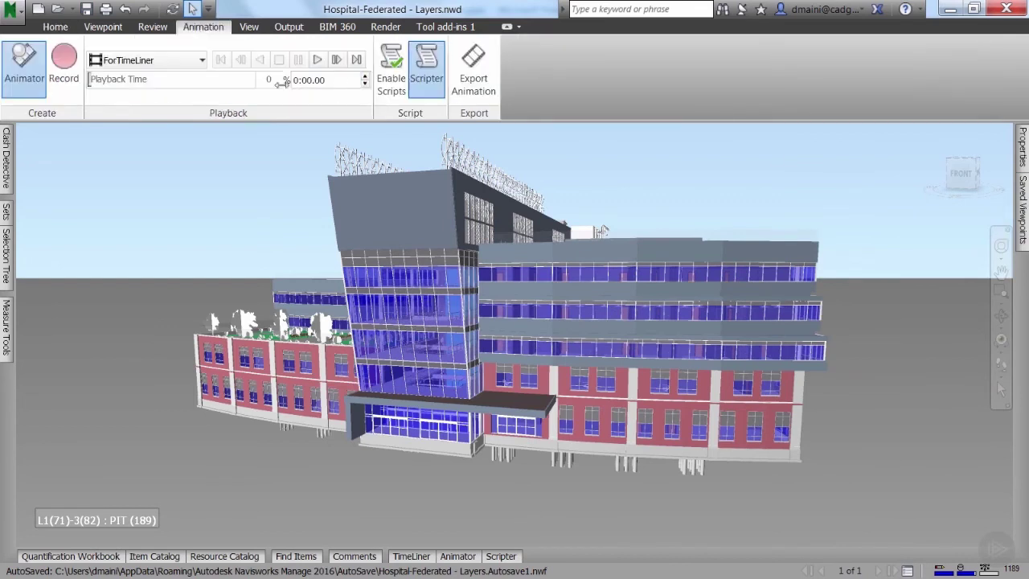
click(317, 60)
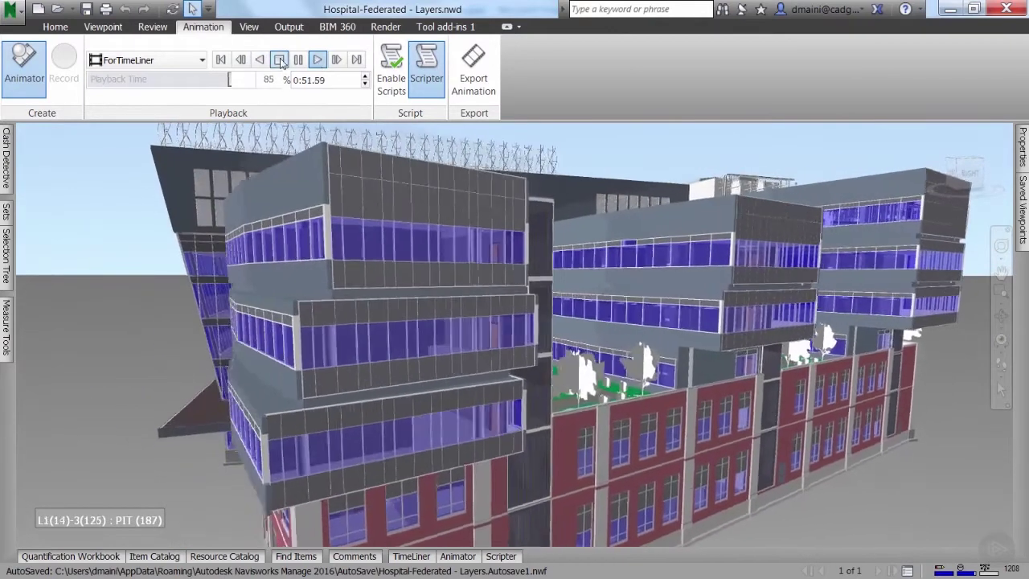
click(280, 61)
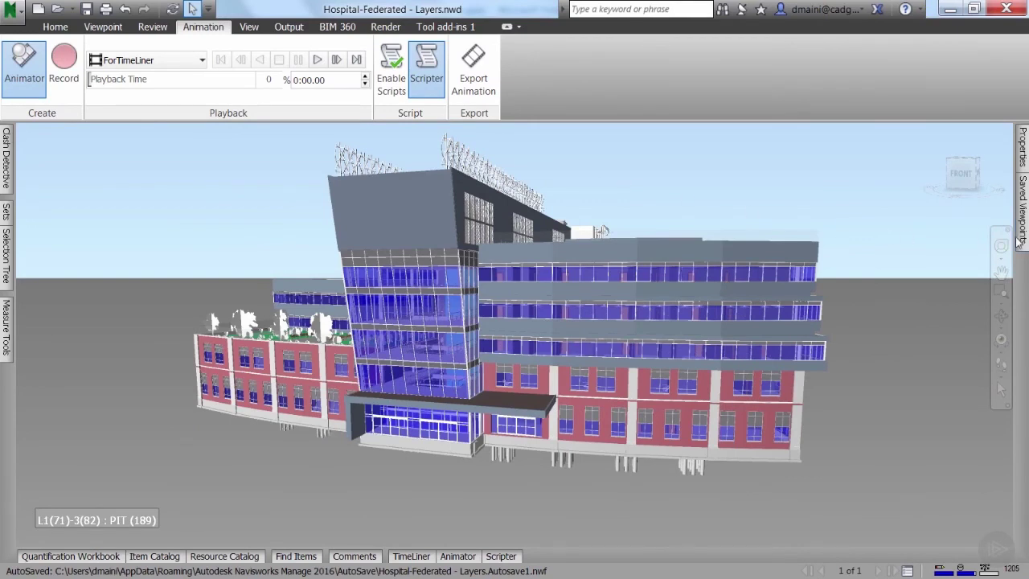
Step: Select the ForTimeLiner viewpoint animation, pin the TimeLiner panel open, and bring up Simulate settings
mouse_move(1024, 233)
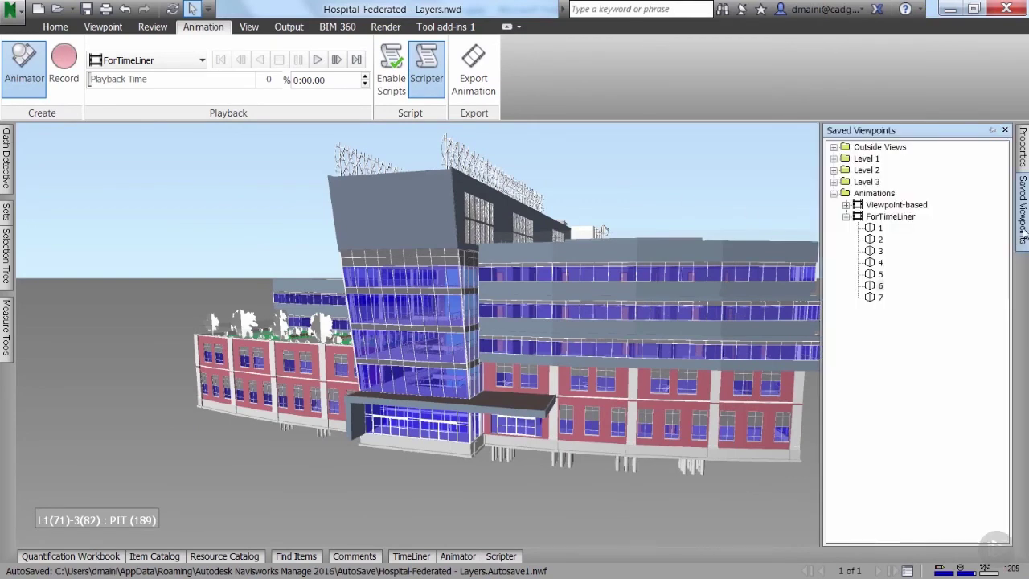
click(896, 219)
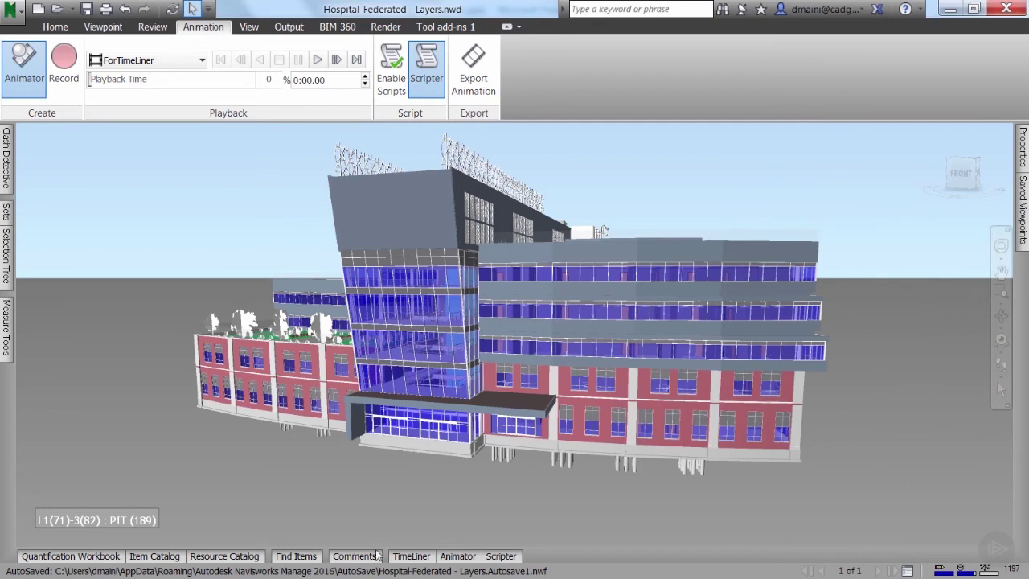
click(411, 556)
click(991, 322)
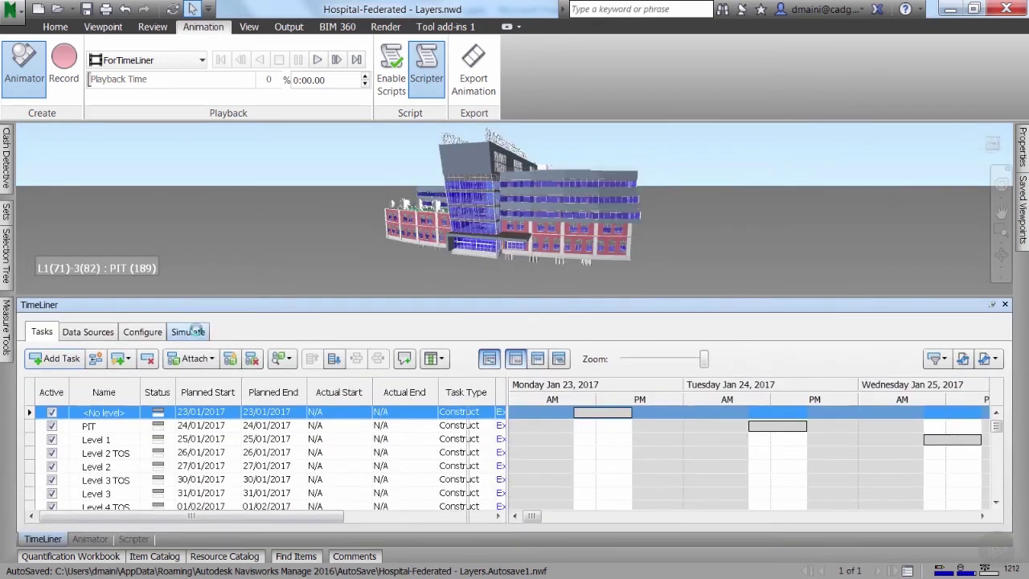
click(195, 331)
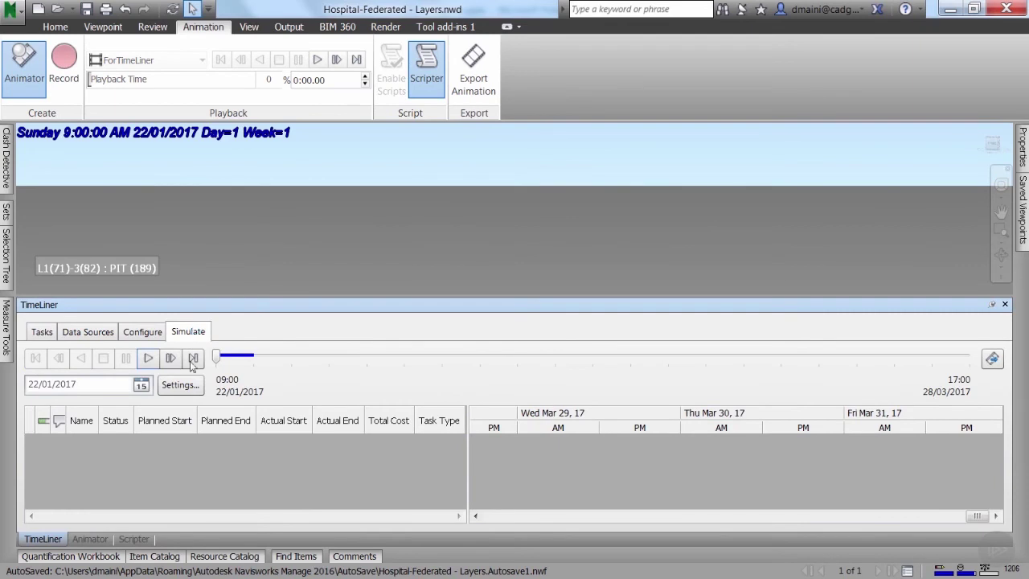
click(181, 385)
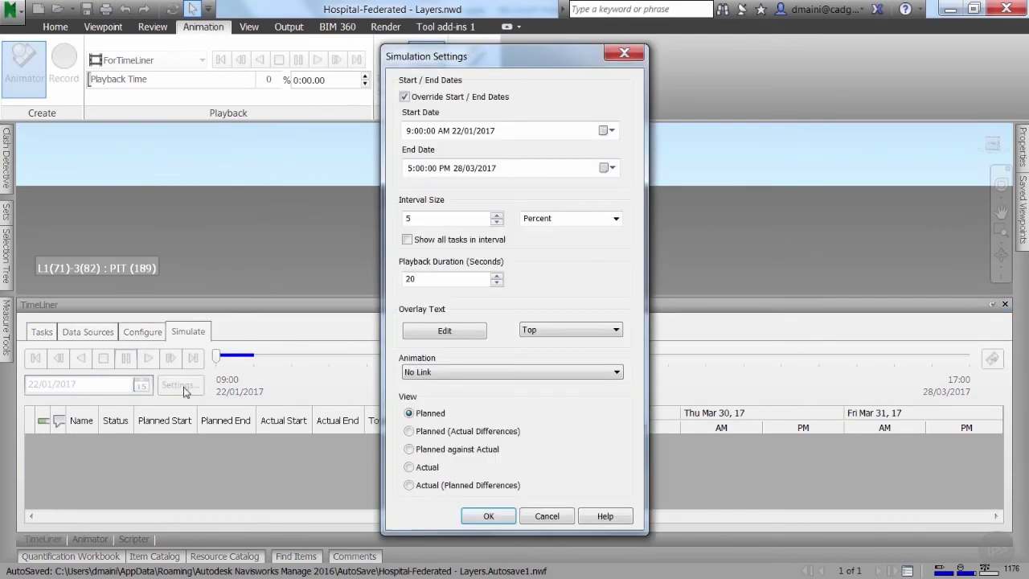
Step: Link the simulation to the Saved Viewpoints Animation with a 60-second playback duration
click(524, 372)
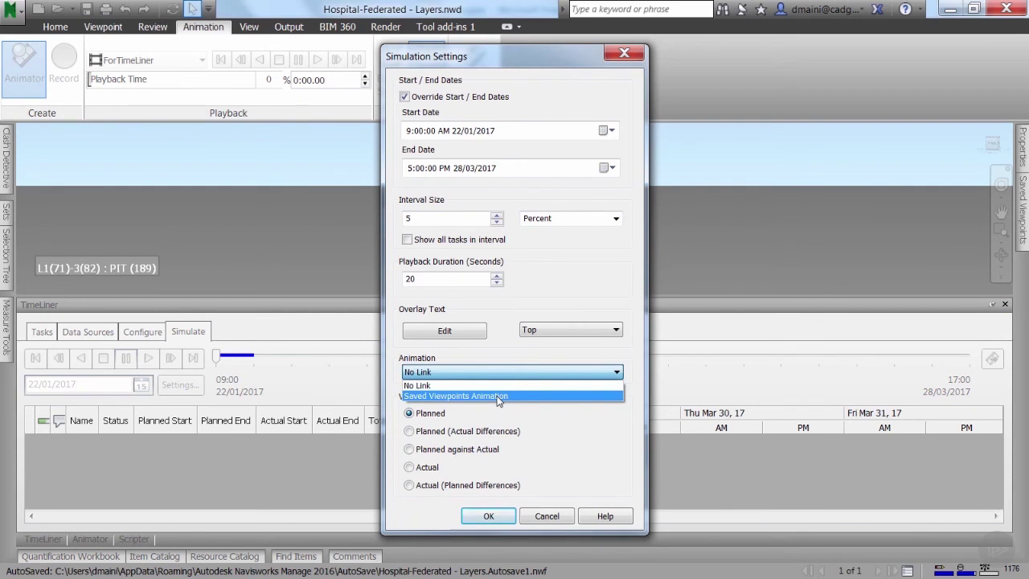
click(498, 396)
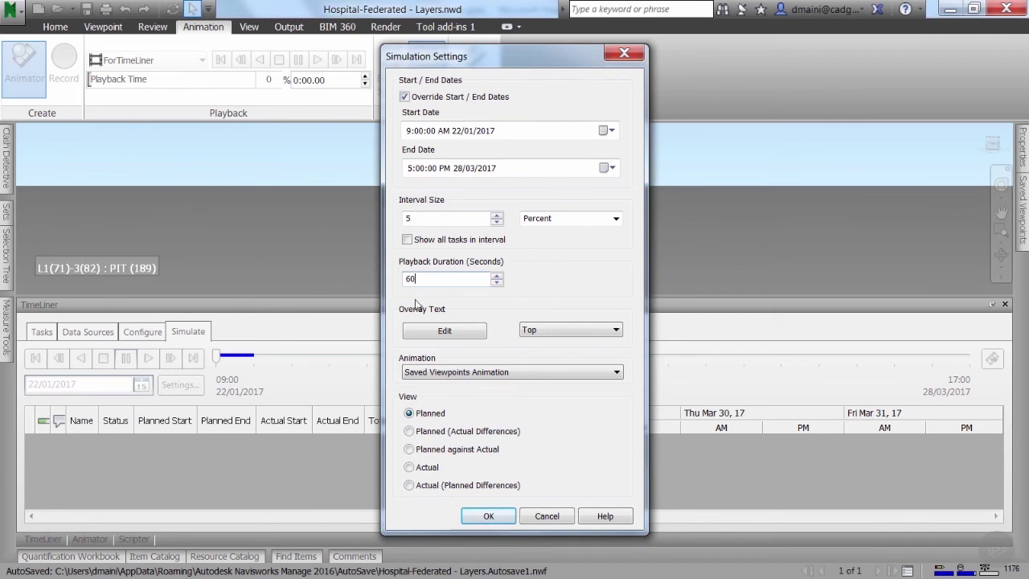
click(483, 516)
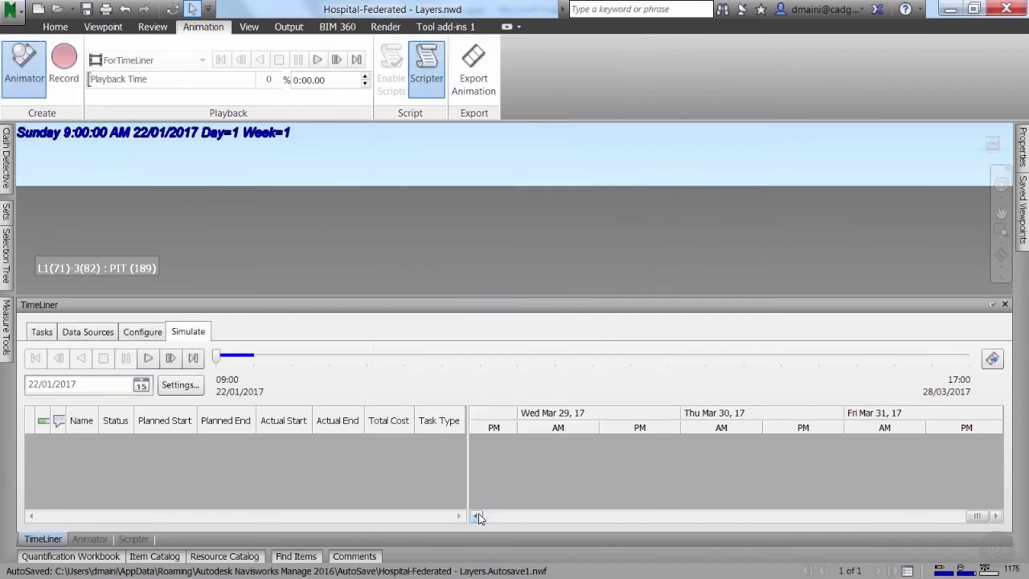
Step: Play the linked simulation full screen through to 28/03/2017, then return to the Tasks list
click(147, 359)
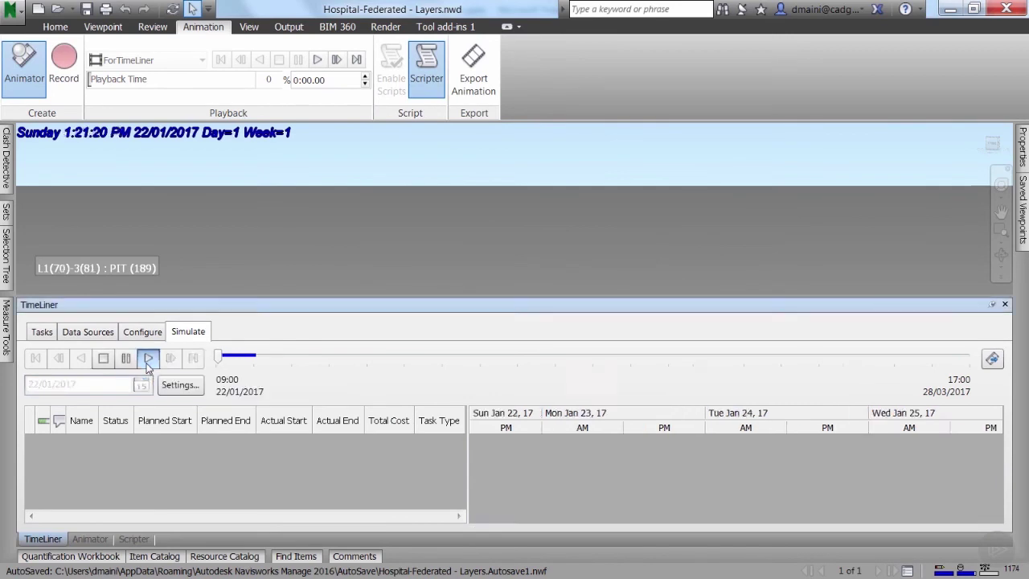
key(F11)
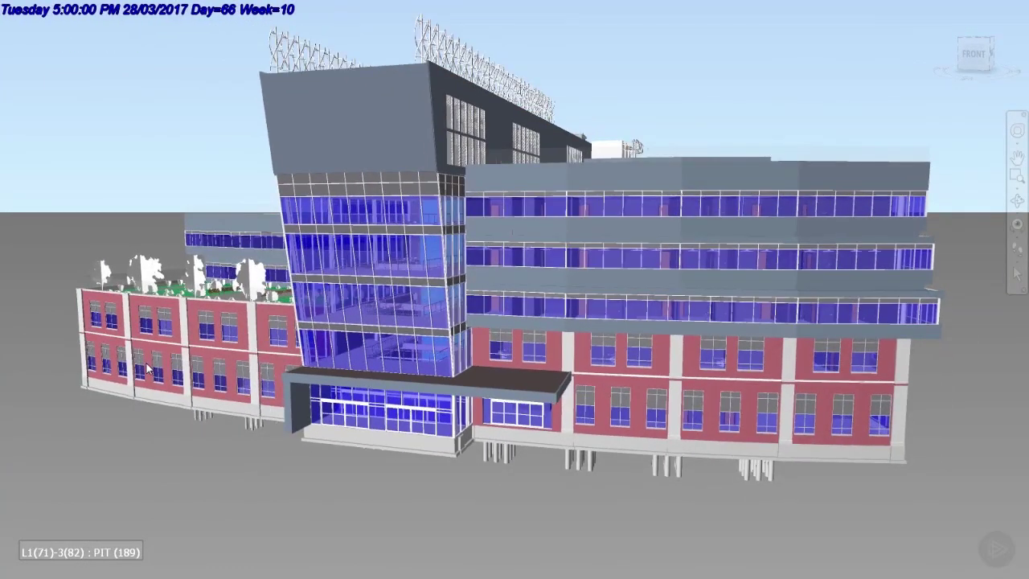
key(F11)
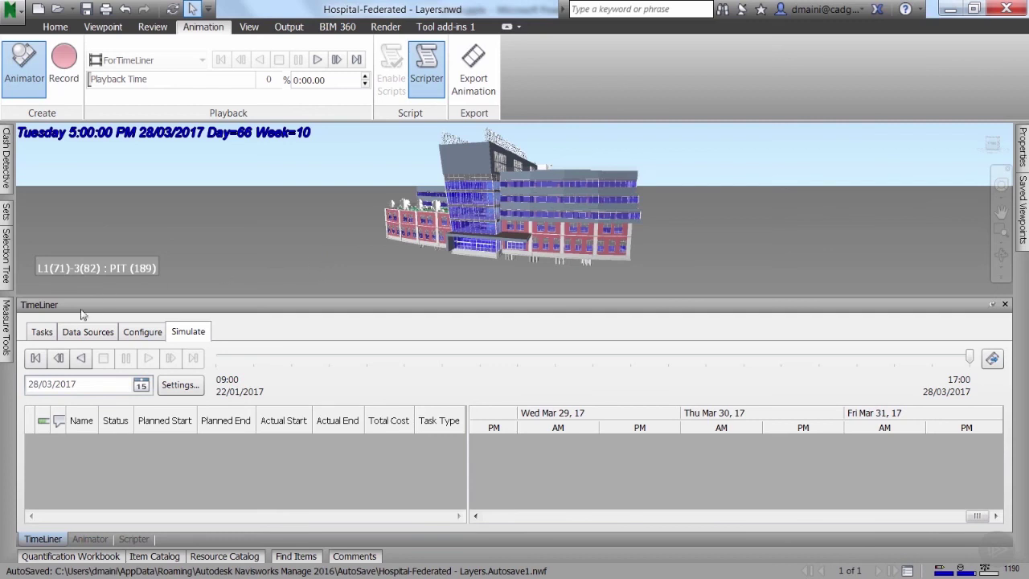
click(42, 332)
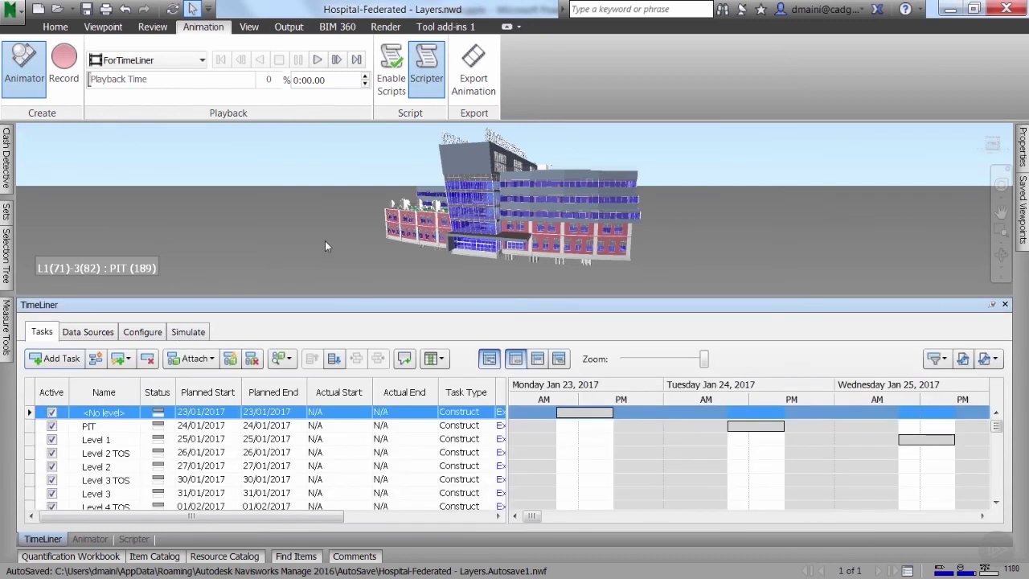